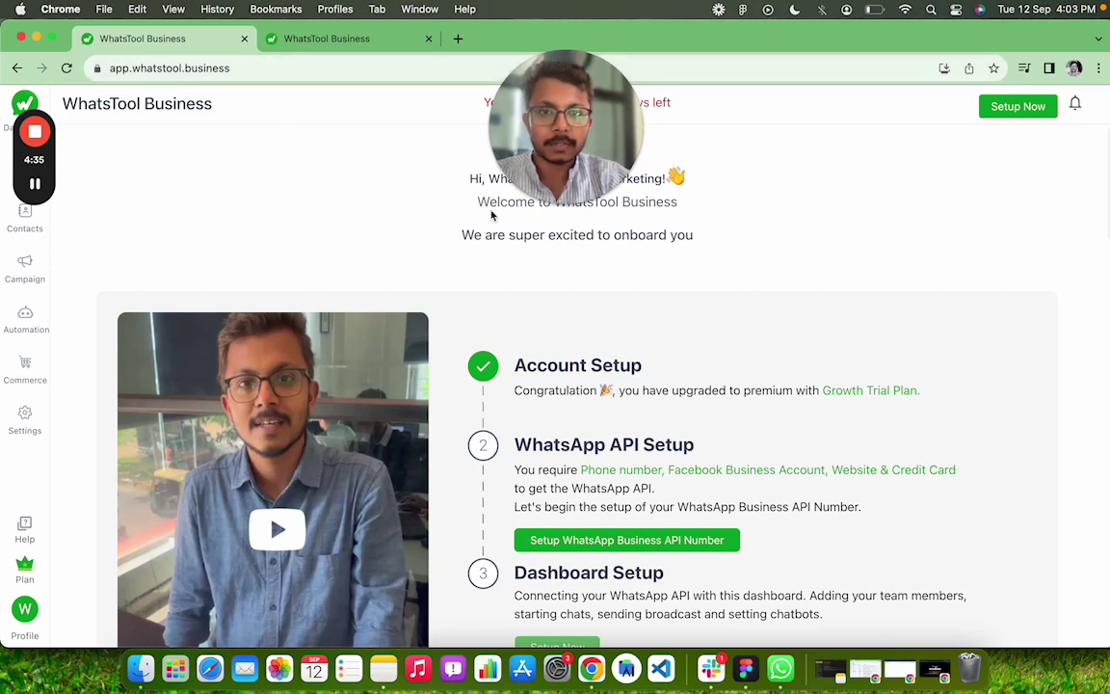
Step: Start setting up a WhatsApp Business API number and begin adding a new one
scroll(573, 276, "down", 1)
scroll(572, 276, "down", 4)
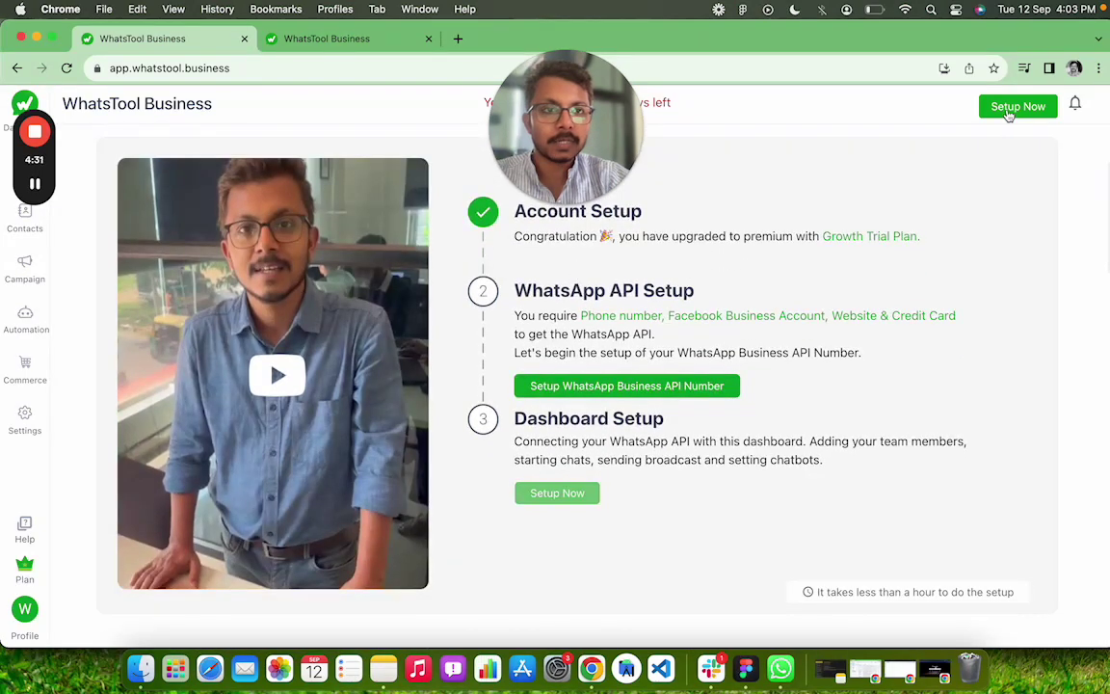
left_click(654, 387)
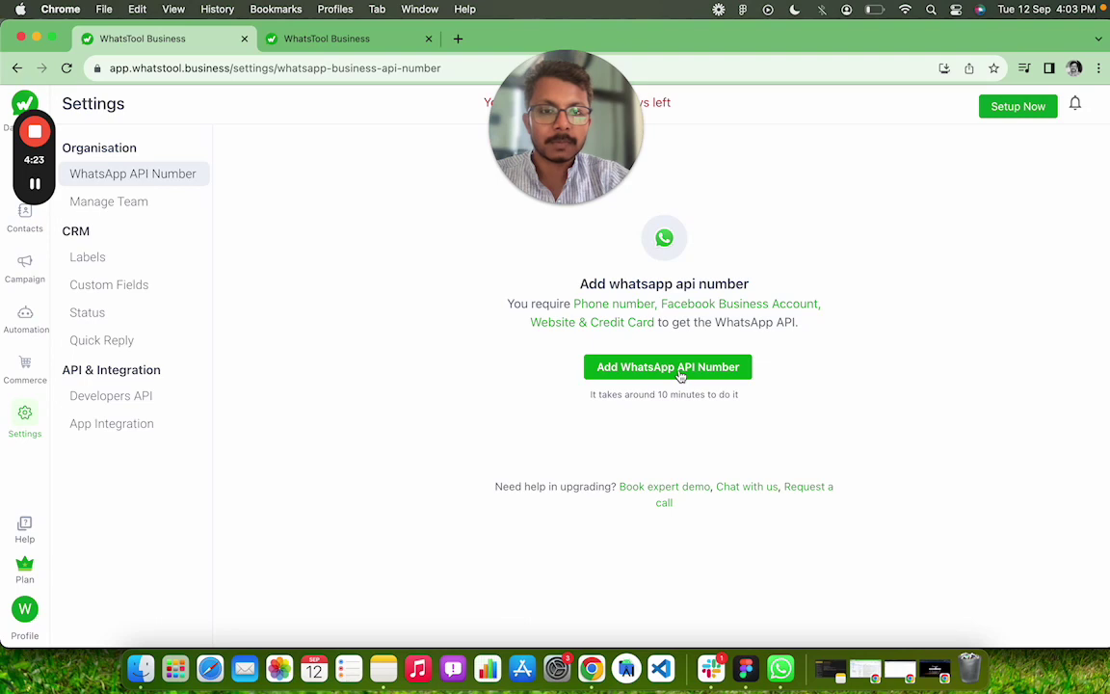
left_click(679, 374)
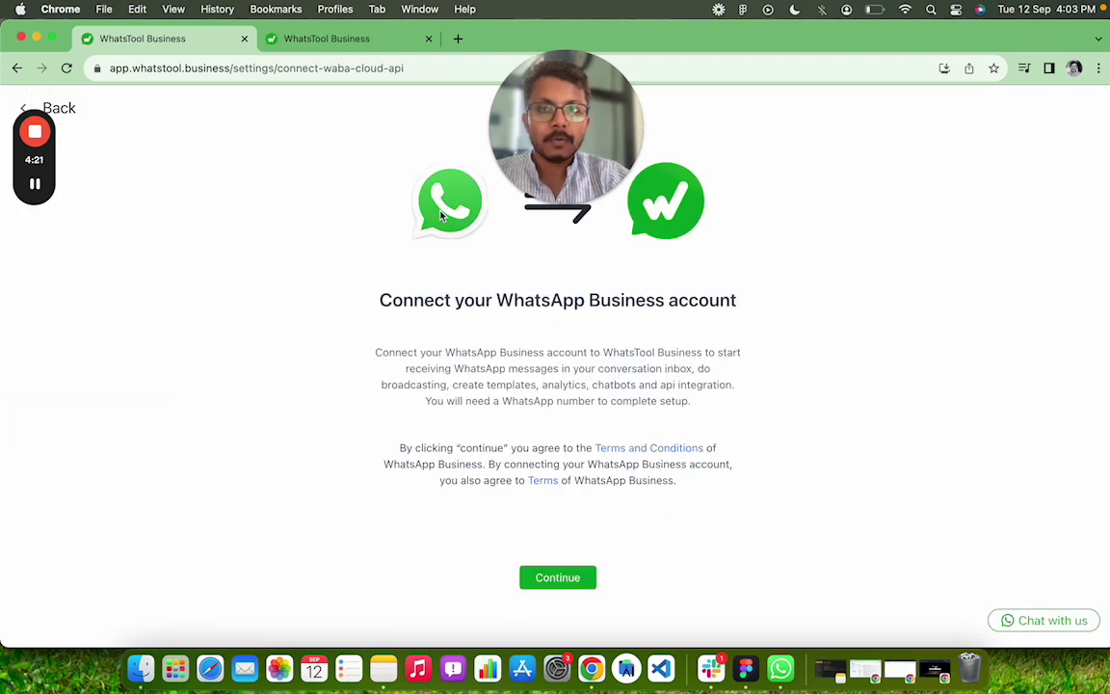
Step: Agree to continue and connect the API number through Facebook to bring up its login
left_click(375, 39)
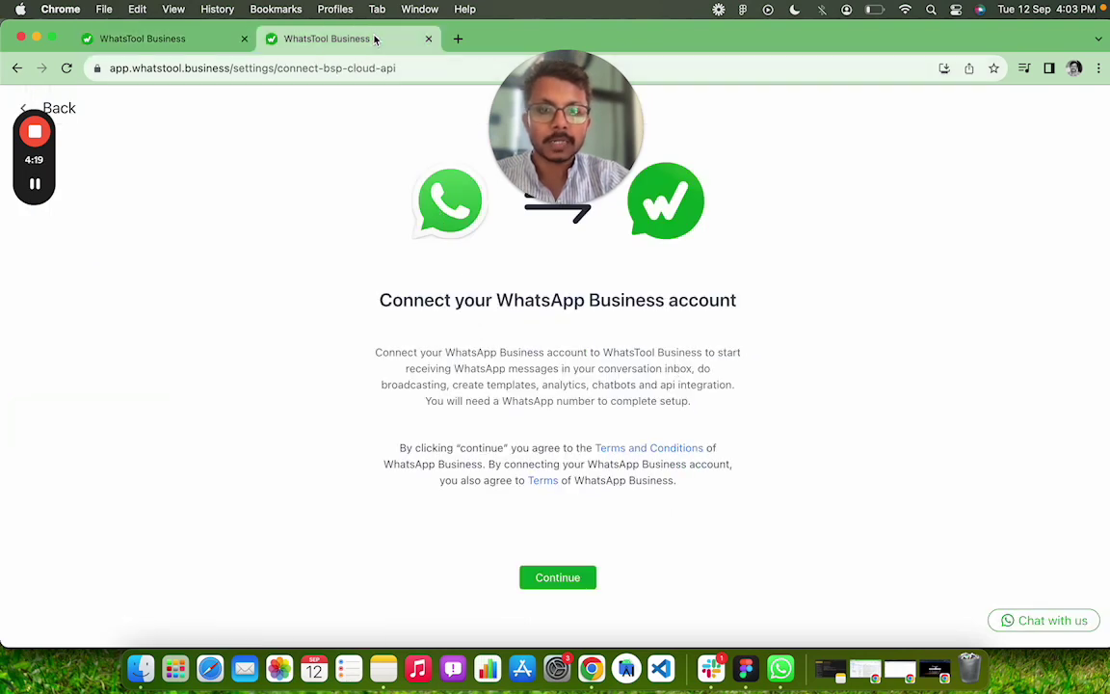
left_click(583, 578)
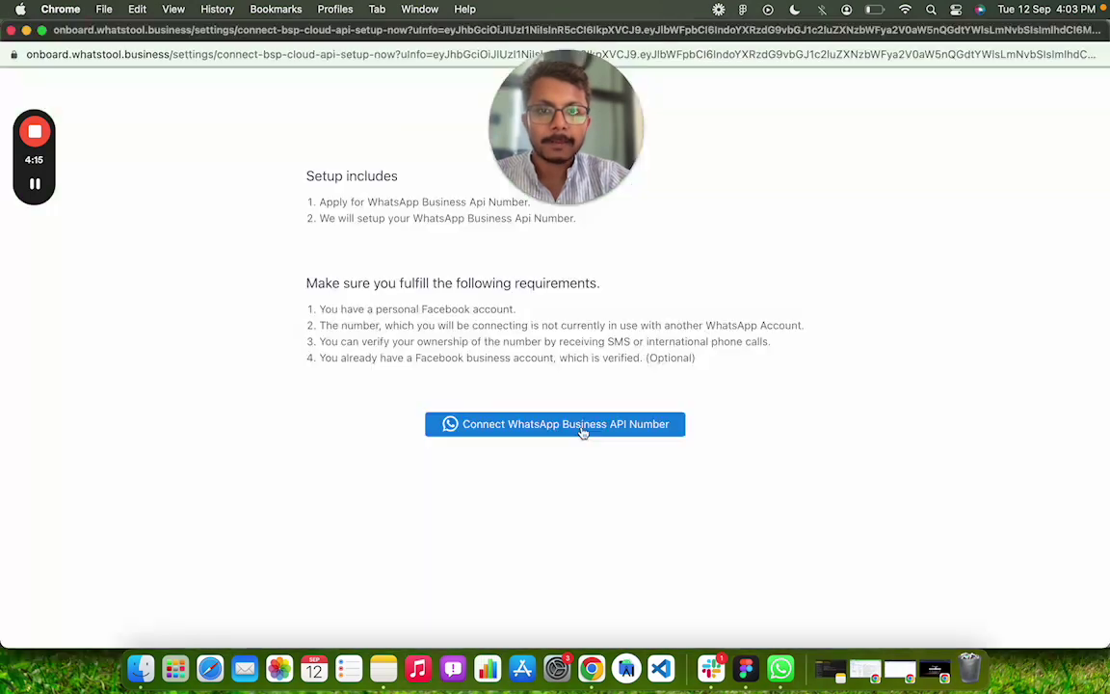
left_click_drag(525, 114, 814, 198)
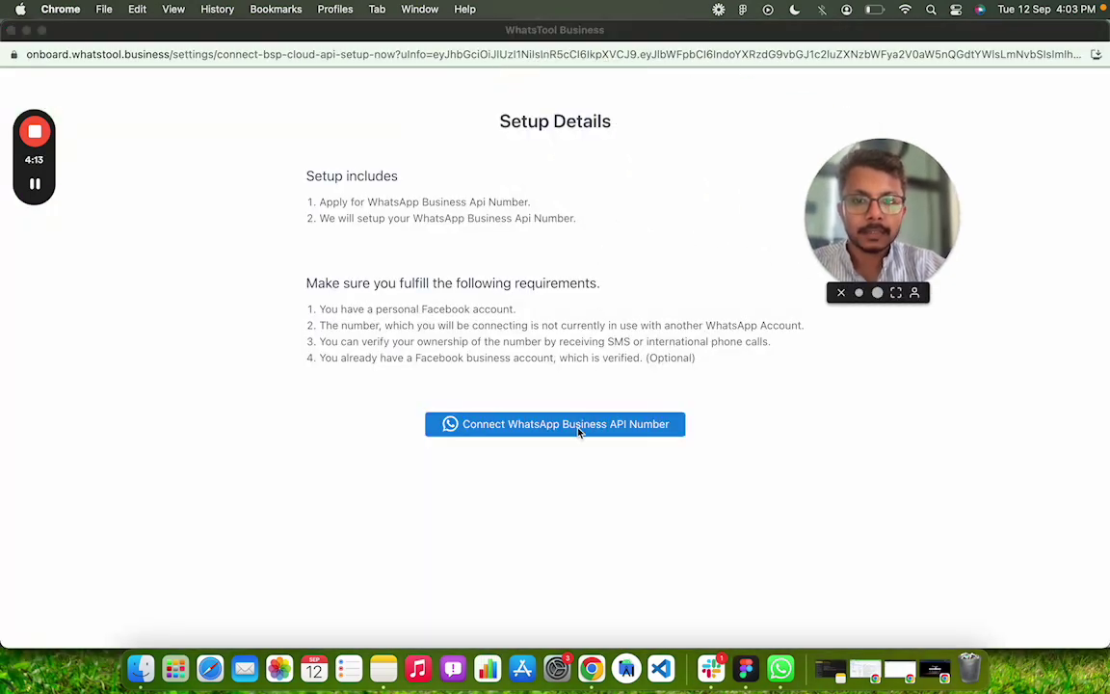
left_click(559, 501)
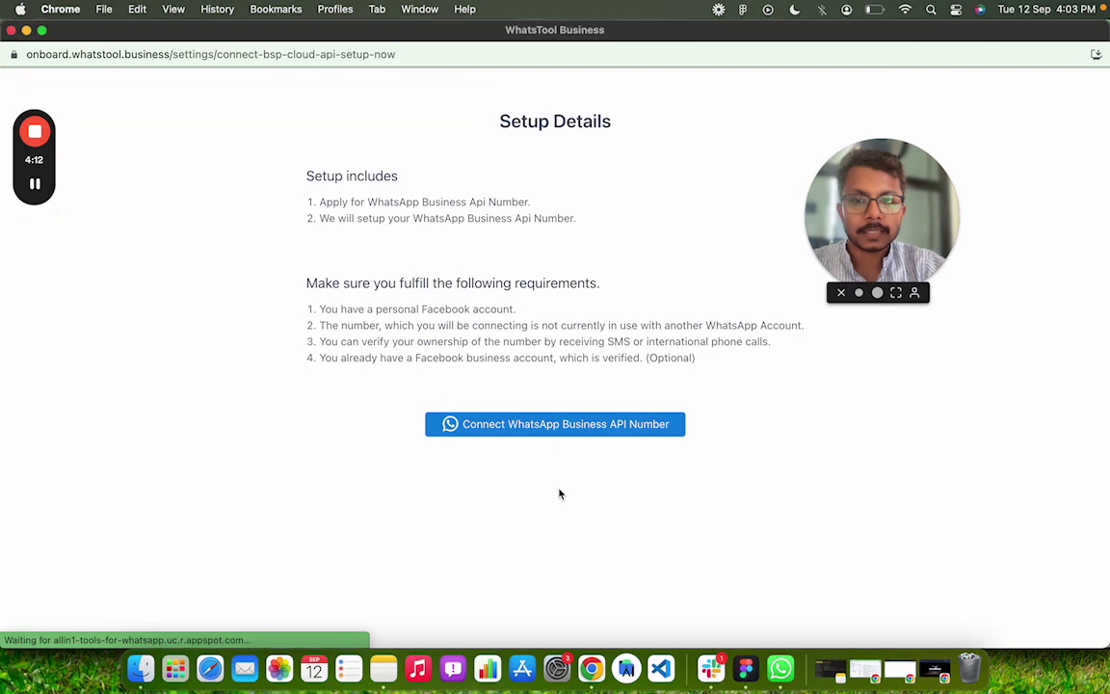
left_click(558, 425)
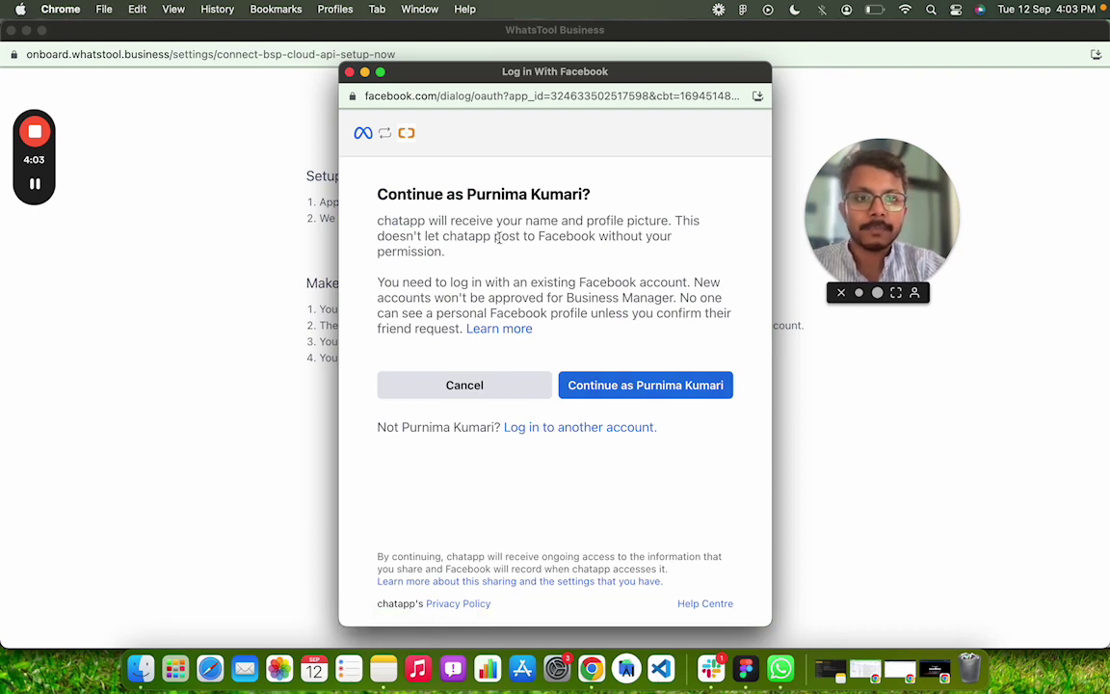
Step: Continue with the signed-in Facebook account, grant sharing permissions and accept the prefilled business information
left_click(634, 390)
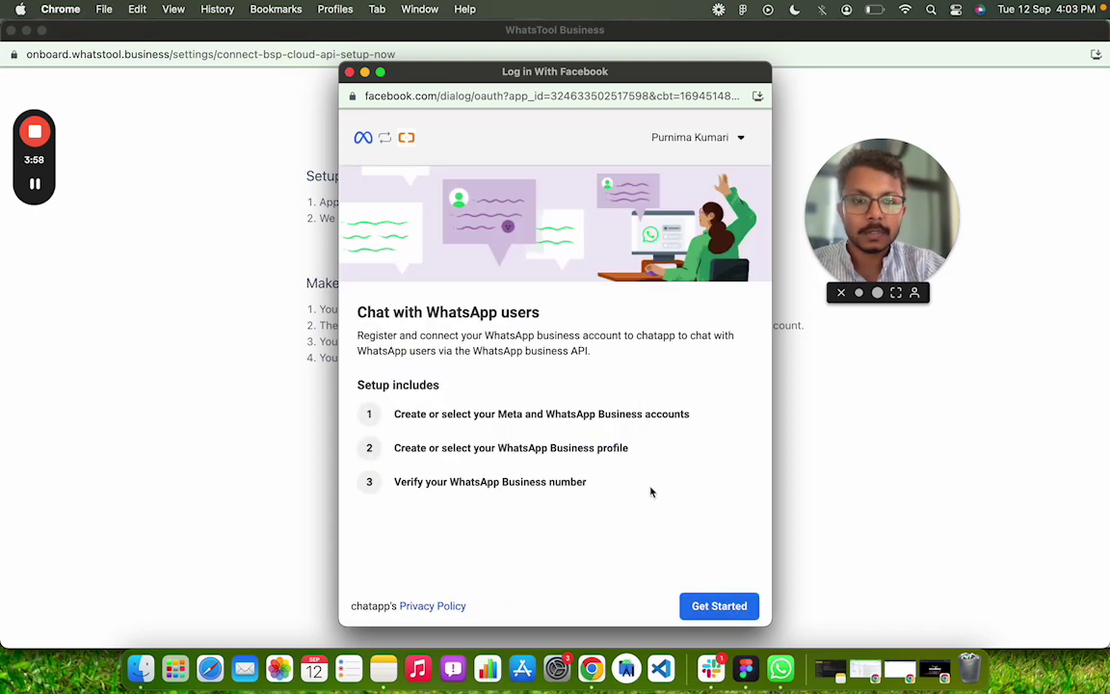
left_click(713, 605)
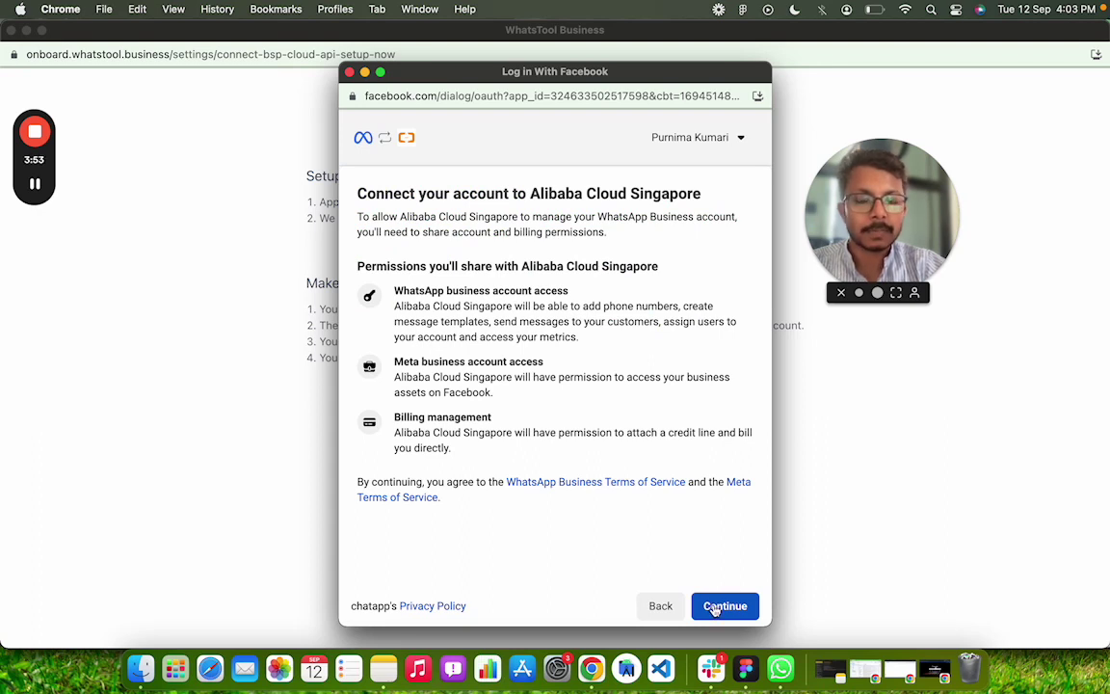
left_click(714, 607)
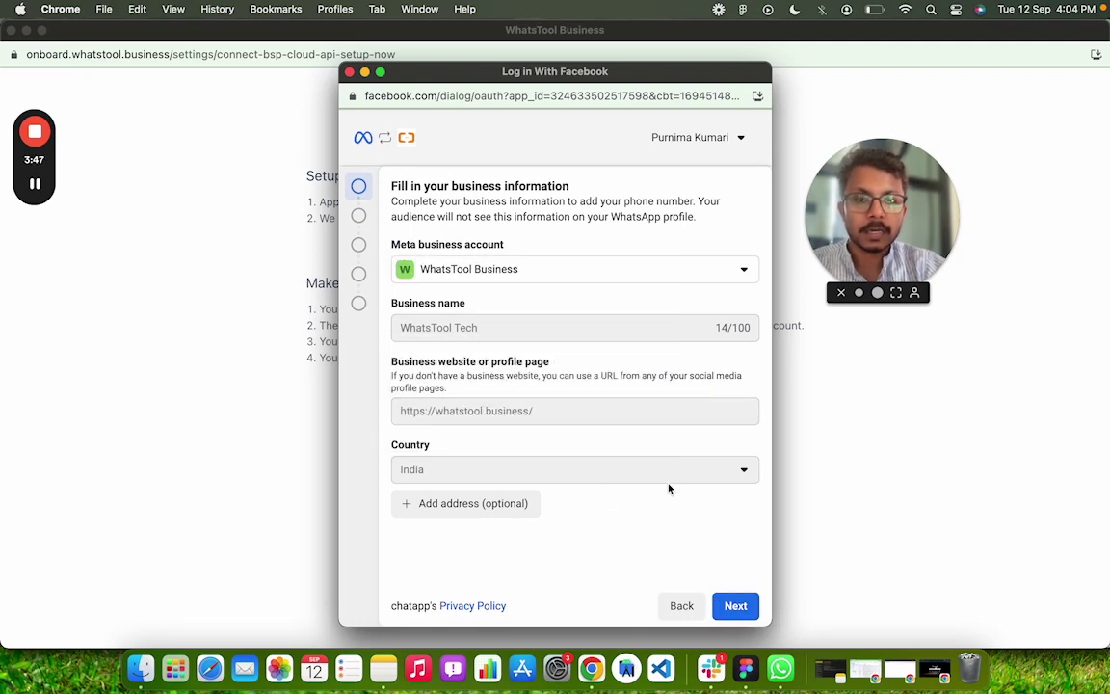
left_click(736, 607)
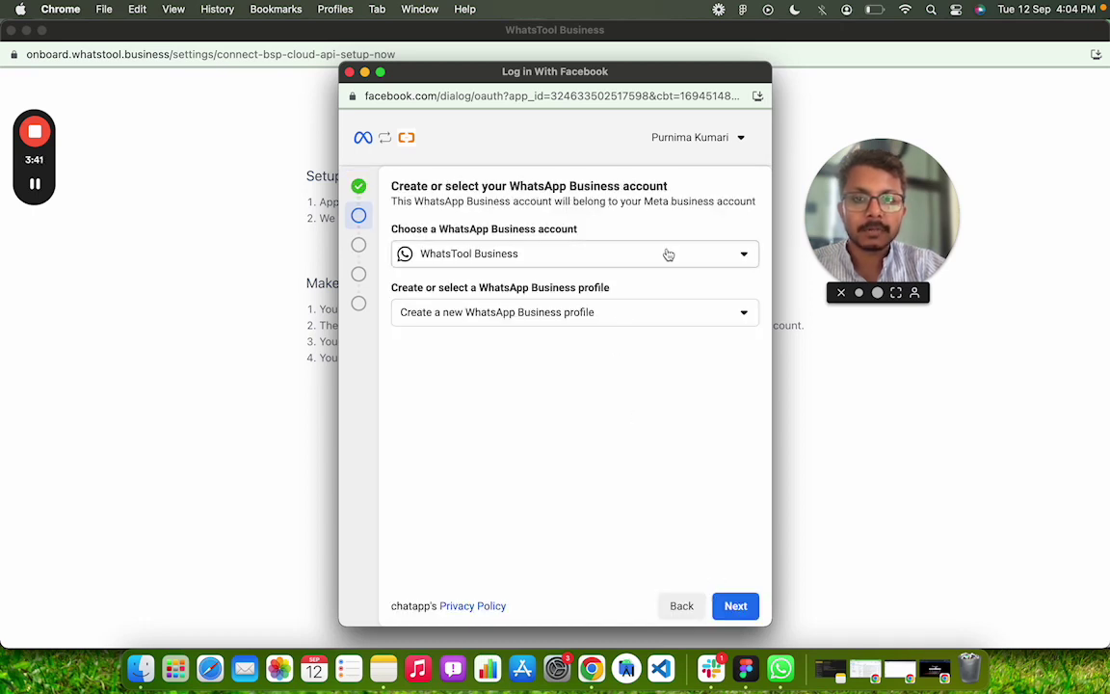
left_click(667, 254)
Step: Create a new WhatsApp Business account named 'WhatsTool Business Marketi'
left_click(619, 320)
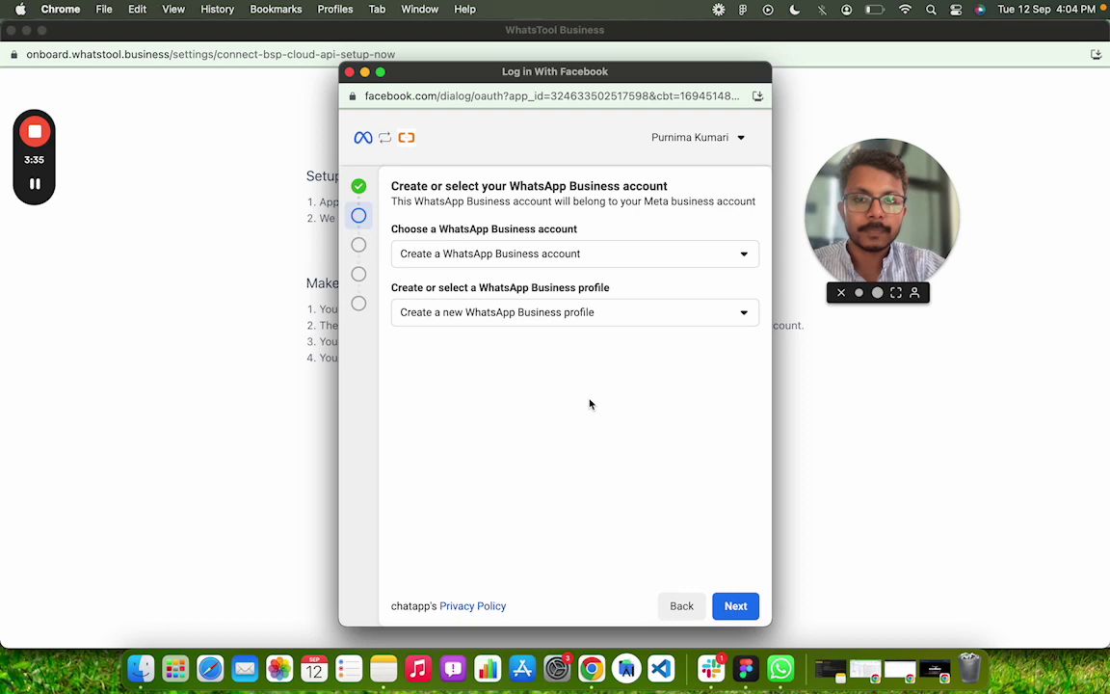
left_click(736, 607)
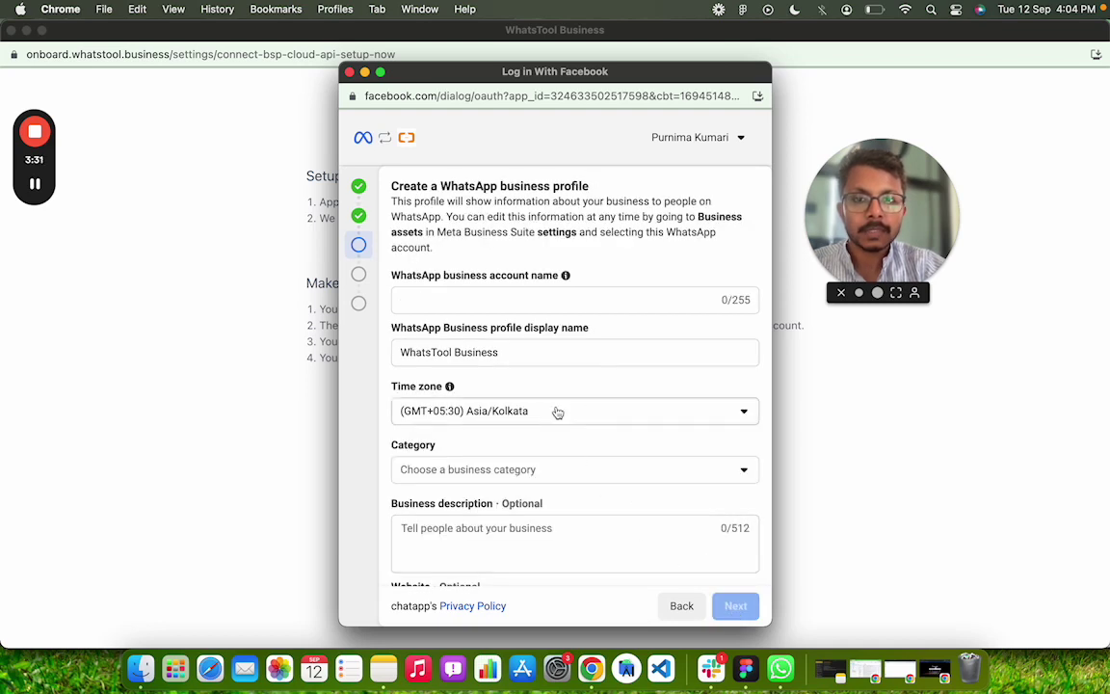
left_click(486, 304)
type("Wha")
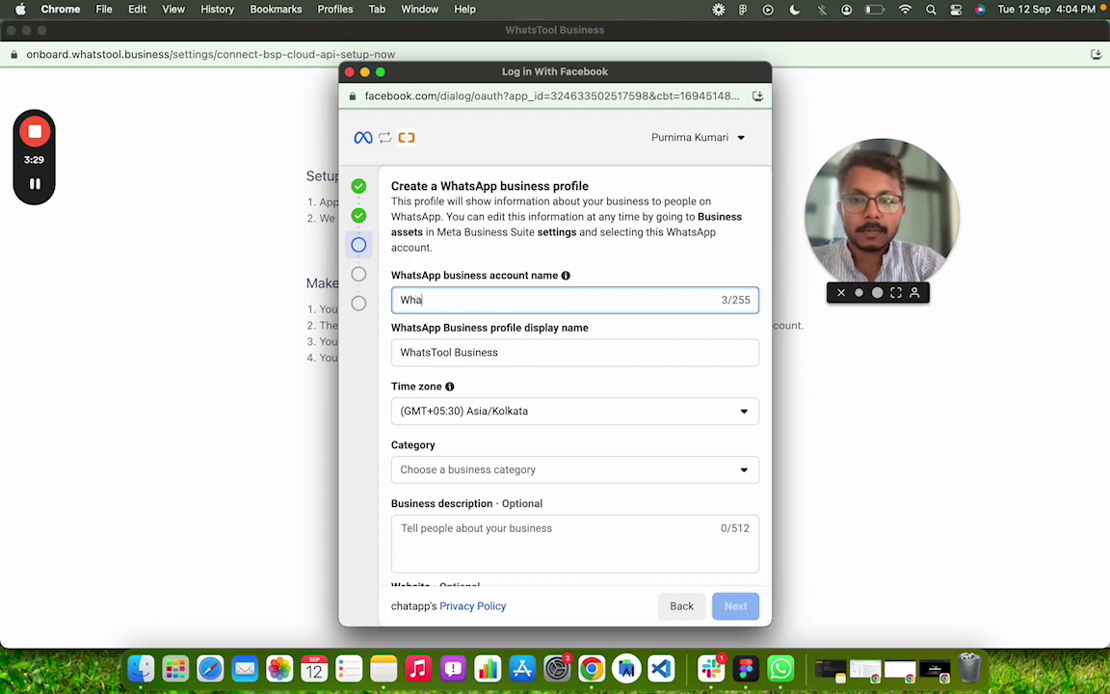
type("tsTool ")
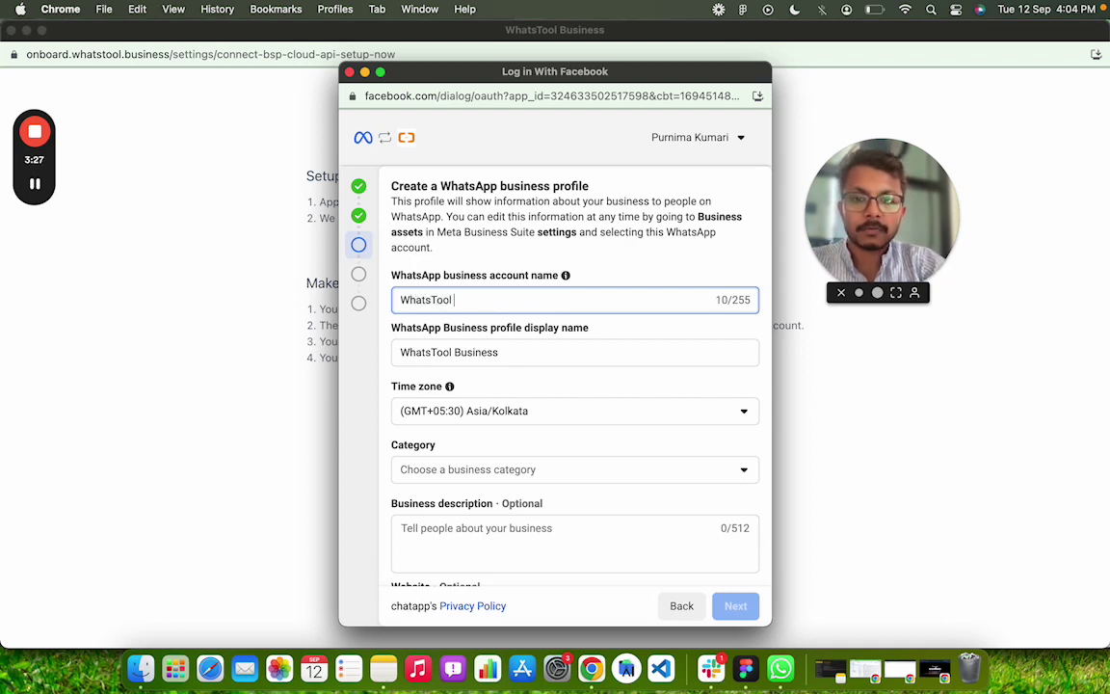
type("Business ")
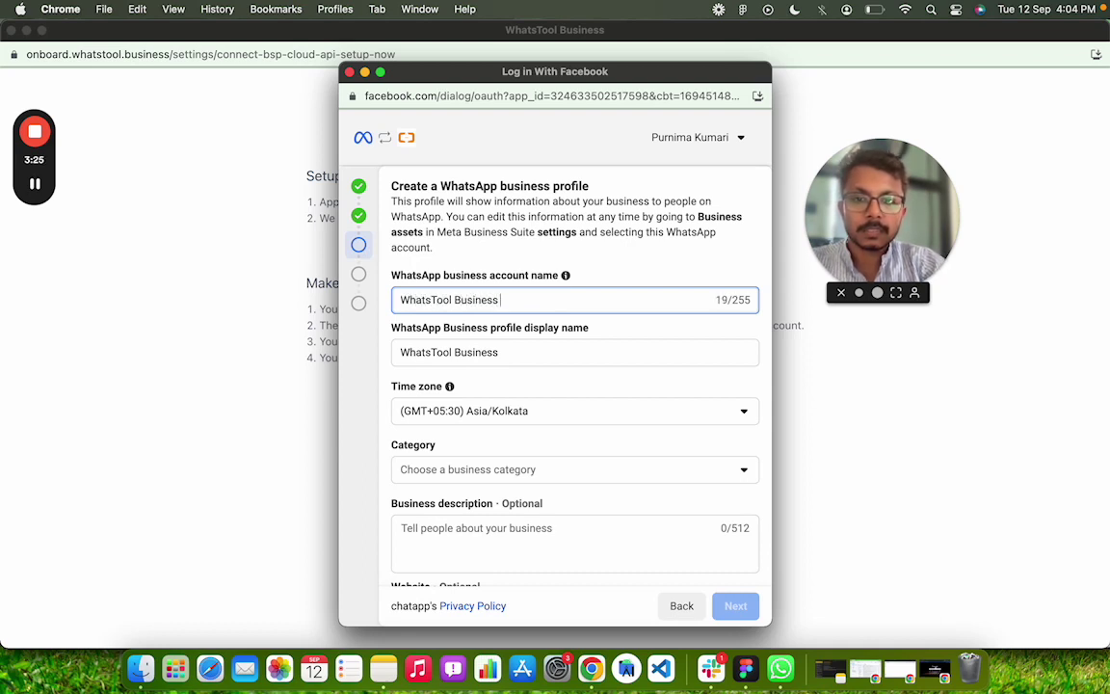
type("Marketing")
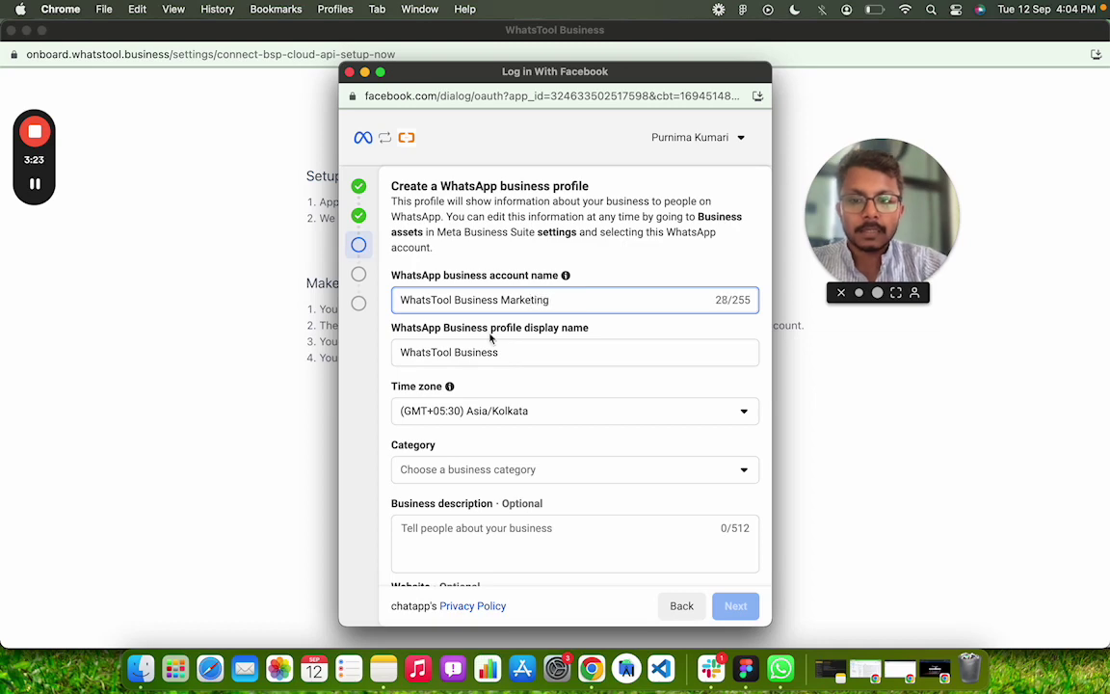
Step: Set the business category to Professional services and move on to the phone number's country code
left_click(517, 469)
scroll(526, 382, "down", 3)
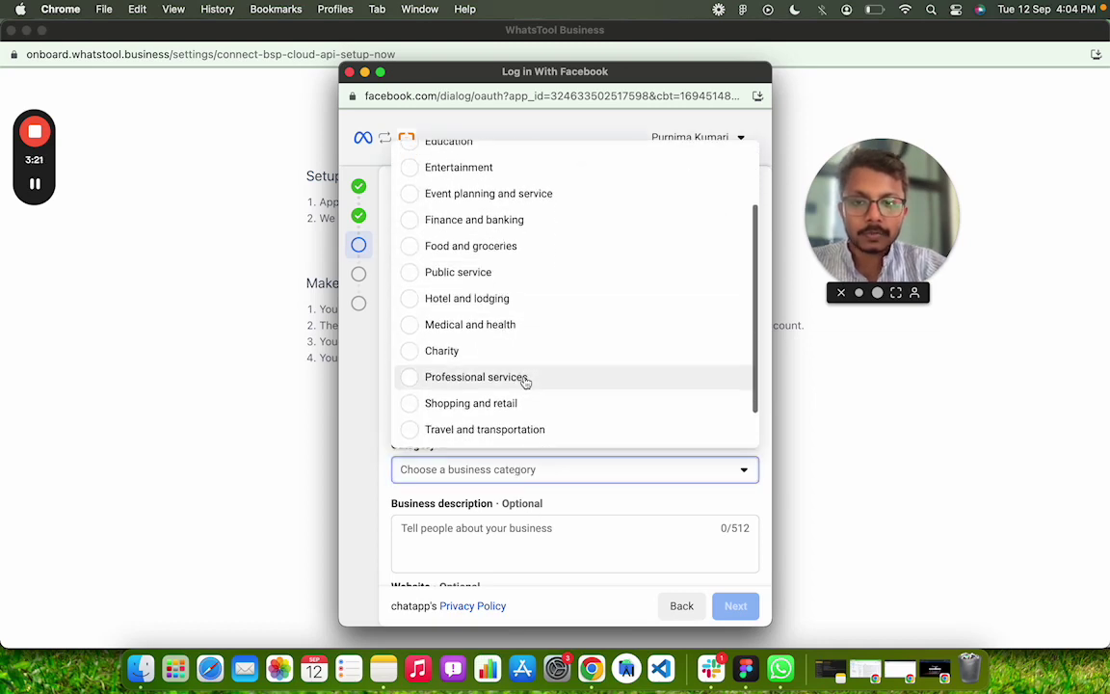
scroll(525, 382, "down", 1)
left_click(521, 327)
scroll(558, 503, "down", 2)
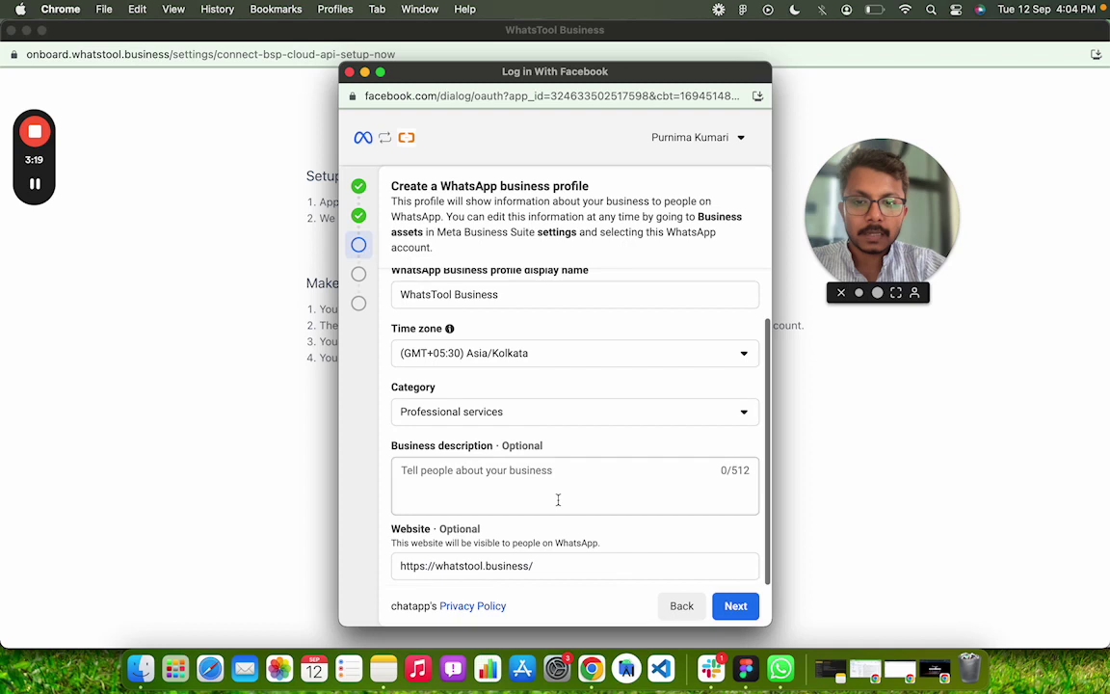
left_click(737, 610)
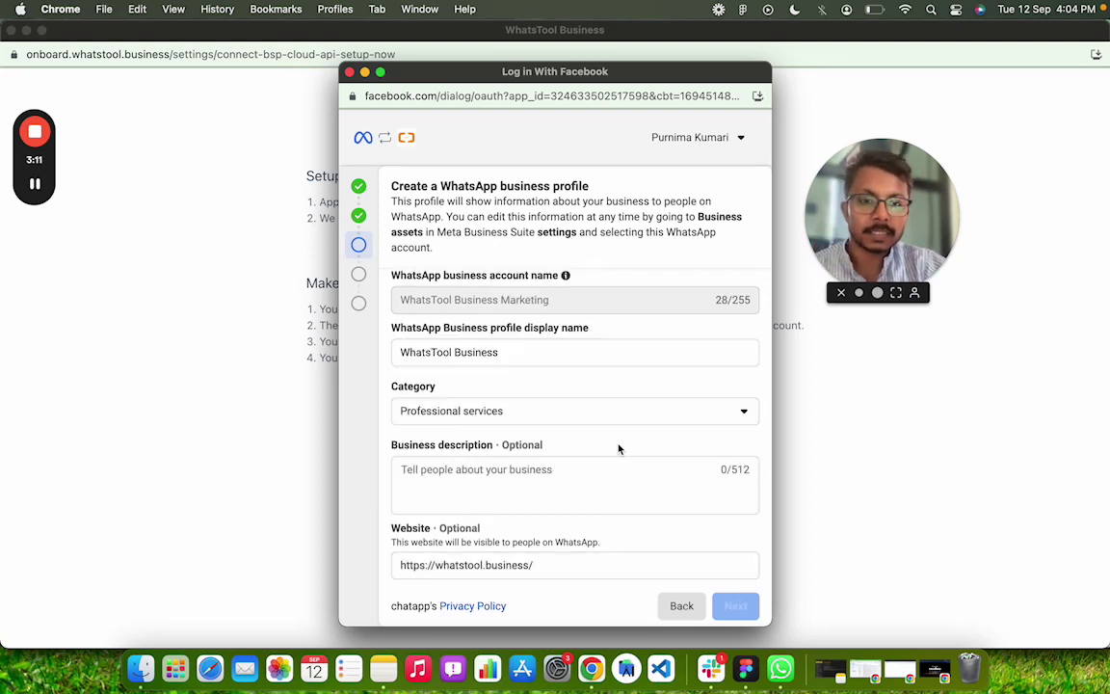
left_click(458, 276)
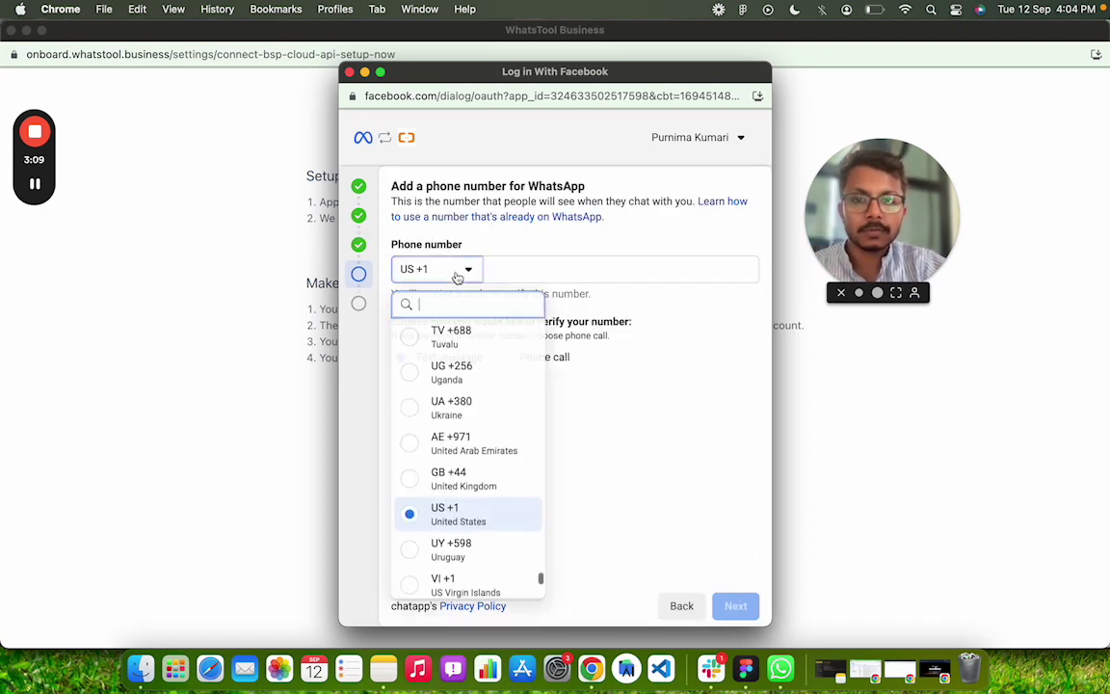
Step: Choose India +91 as the country code and submit the phone number for verification
type("in")
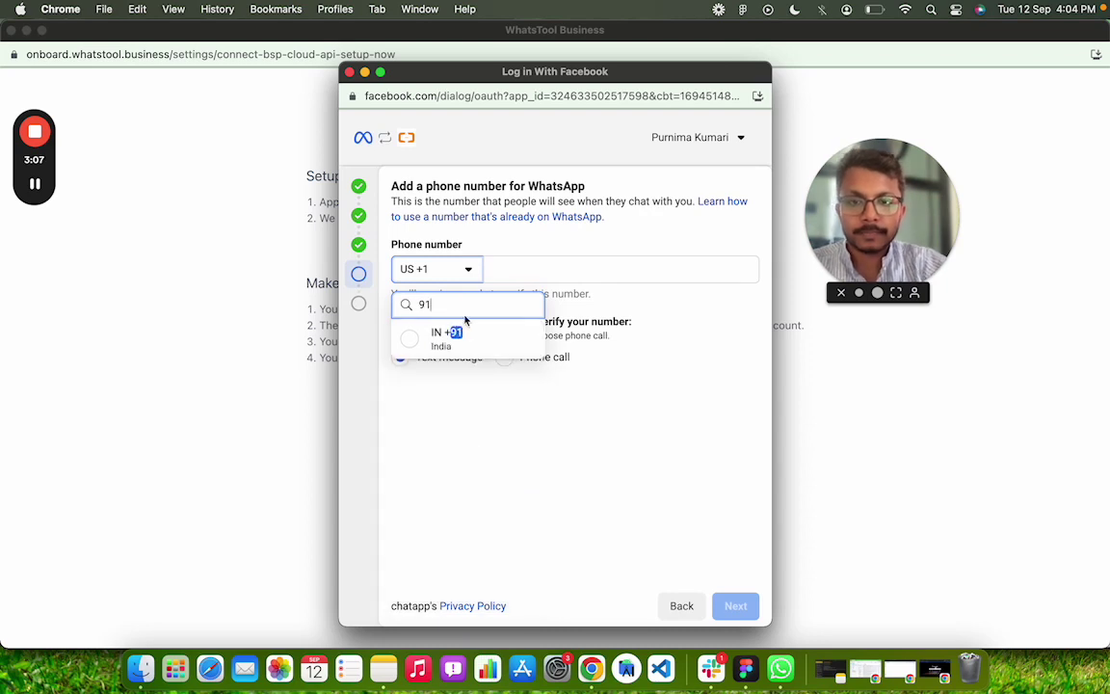
left_click(464, 334)
mouse_move(35, 188)
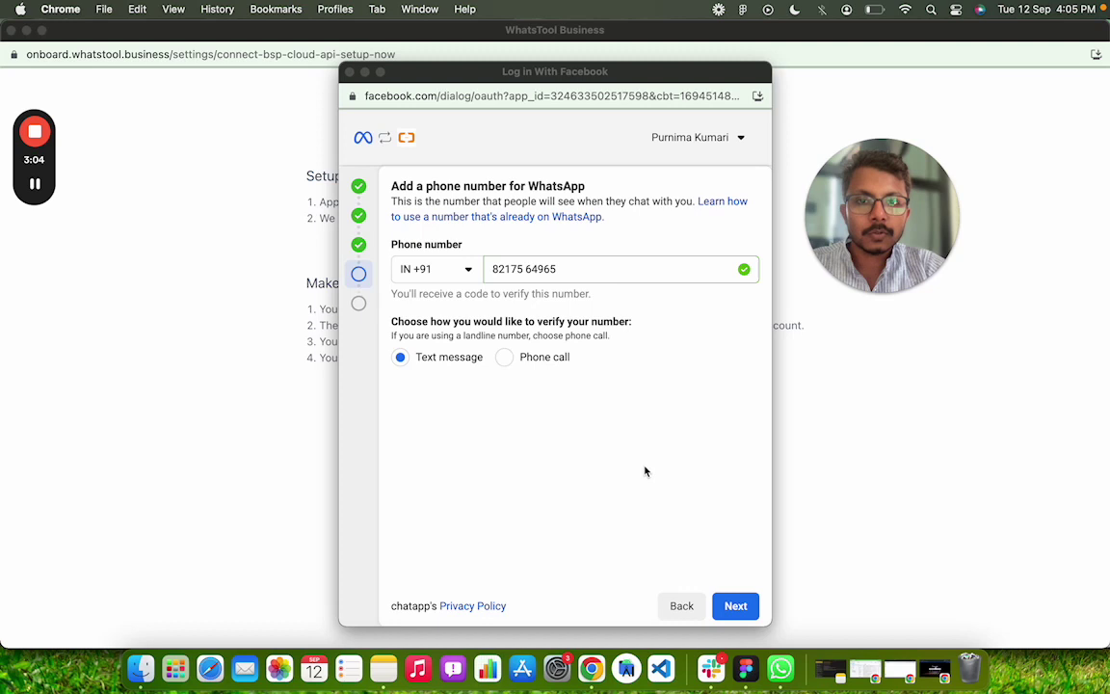
left_click(738, 607)
left_click(739, 607)
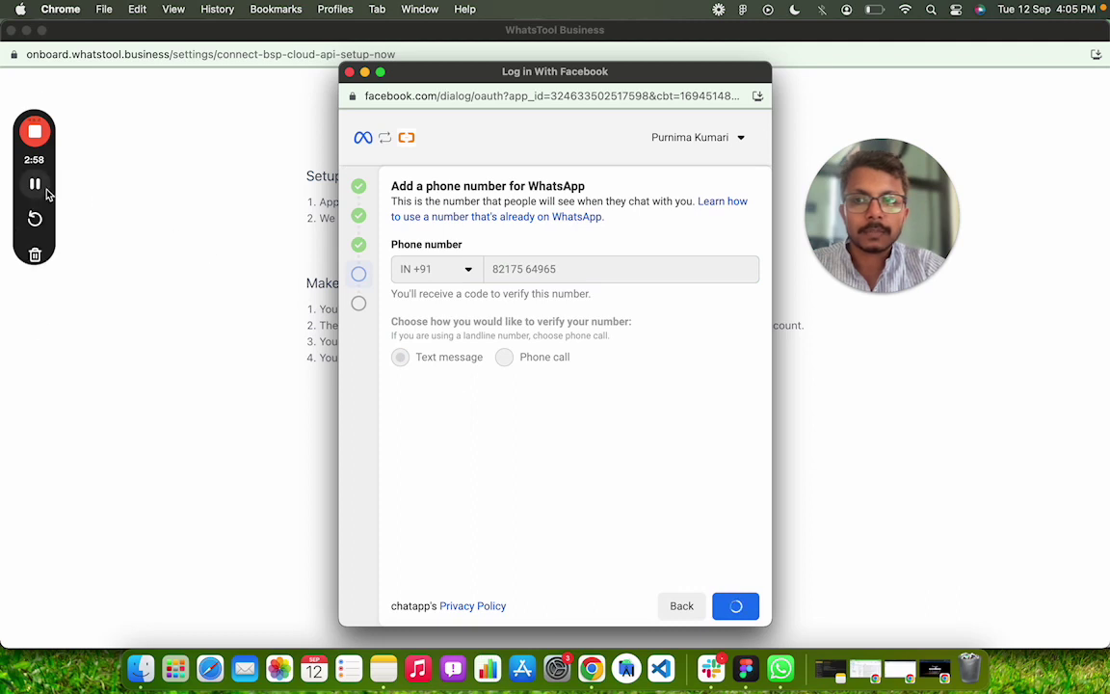
Step: Enter the 6-digit verification code and submit it
left_click(34, 185)
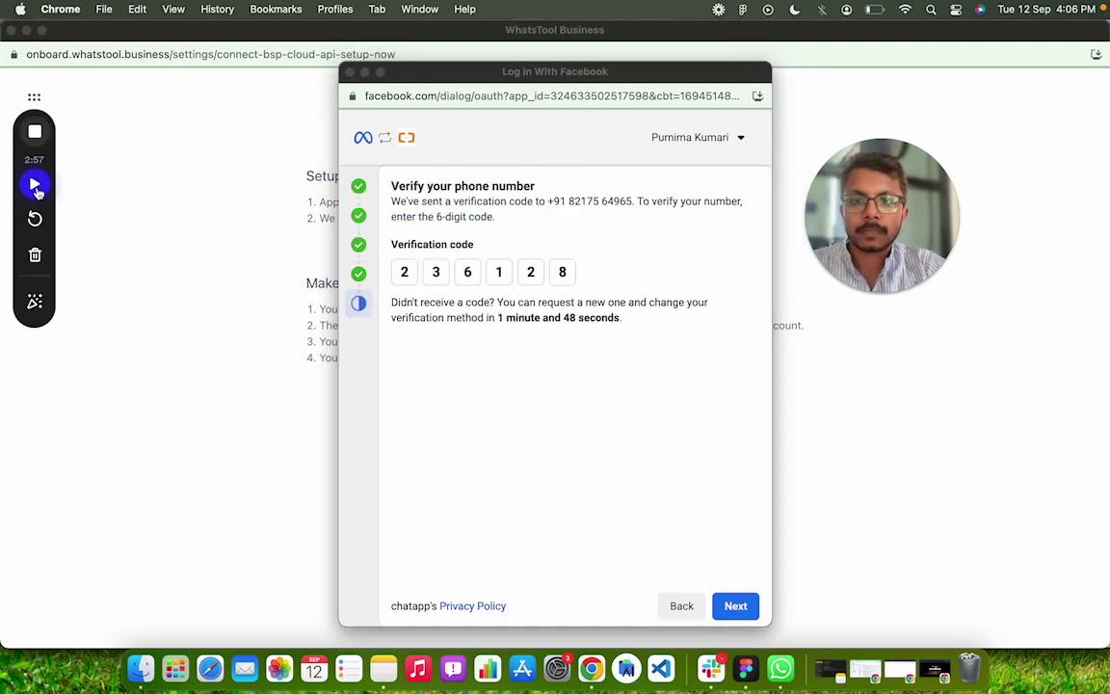
left_click(36, 188)
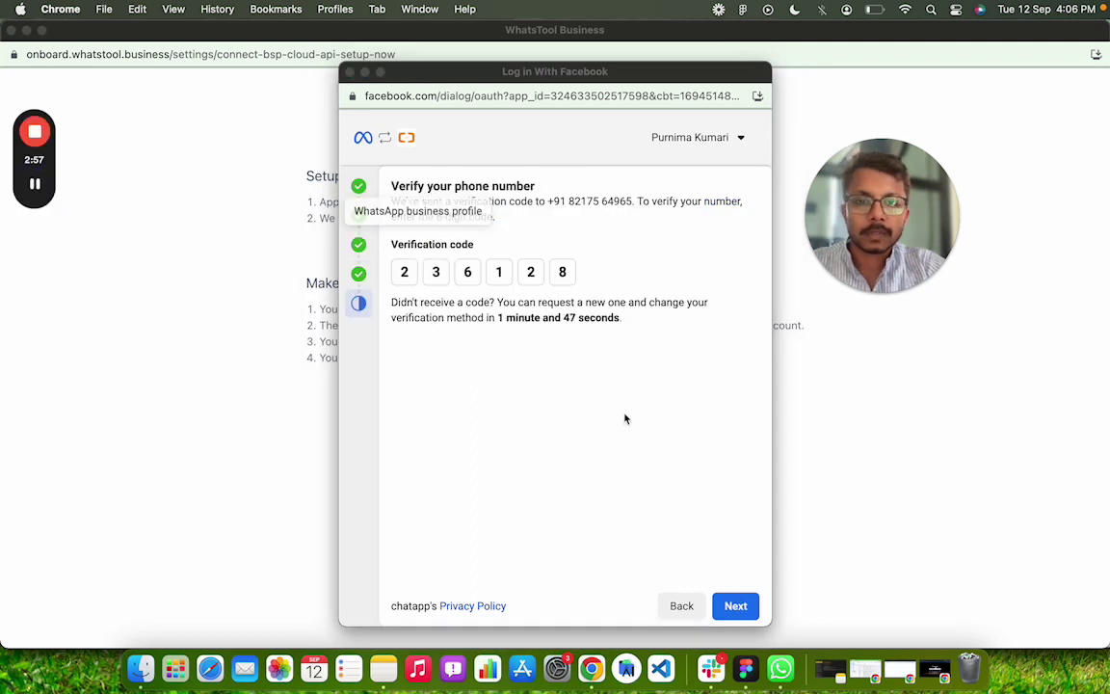
left_click(738, 607)
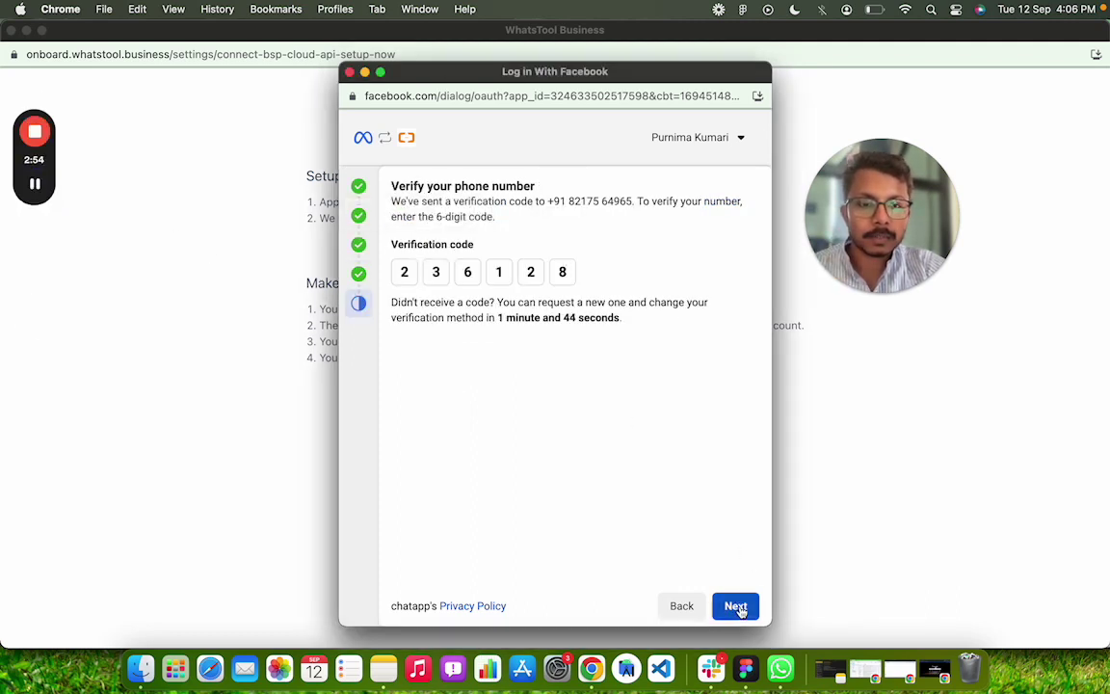
left_click(738, 607)
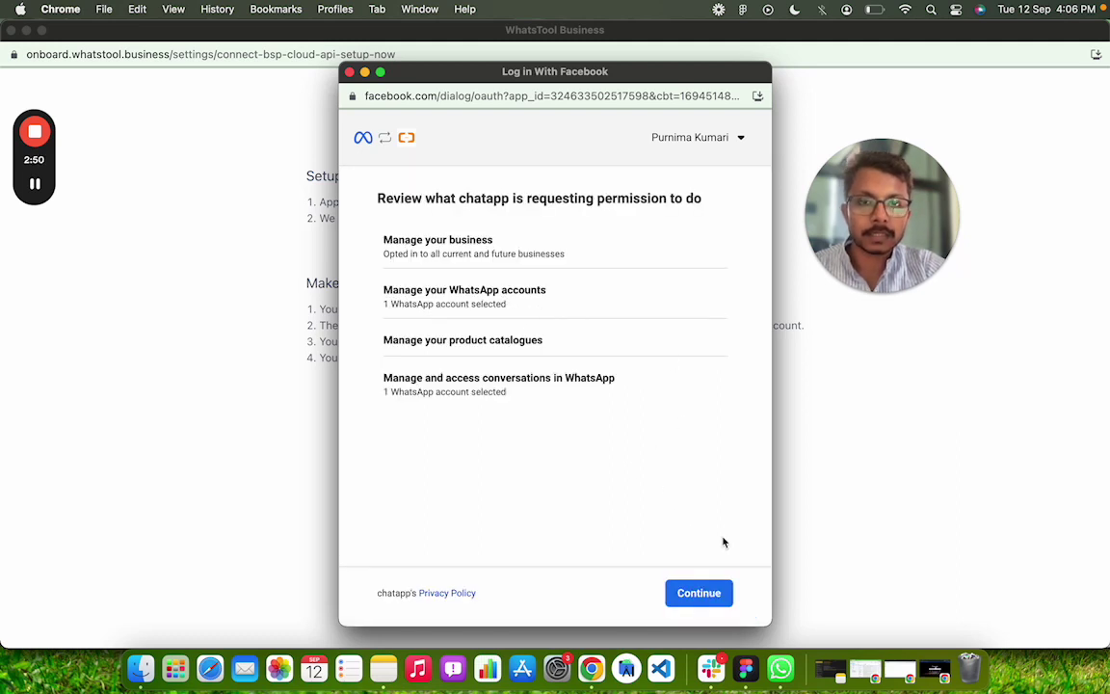
Step: Accept the requested permissions and finish the WhatsApp connection setup
left_click(712, 599)
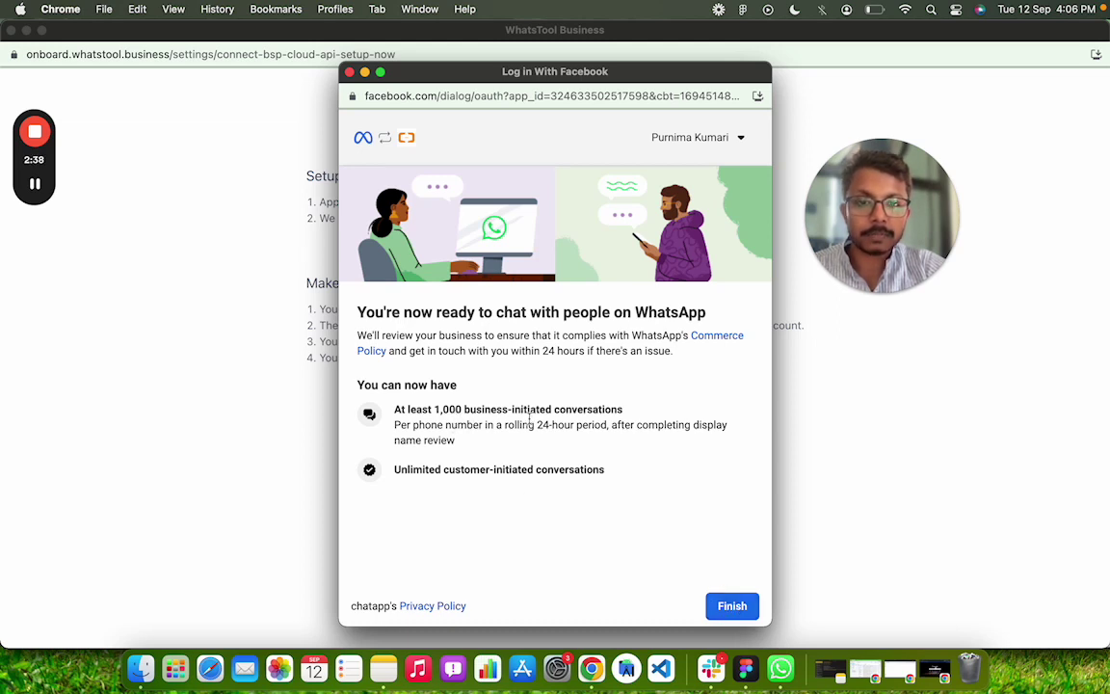
left_click(727, 607)
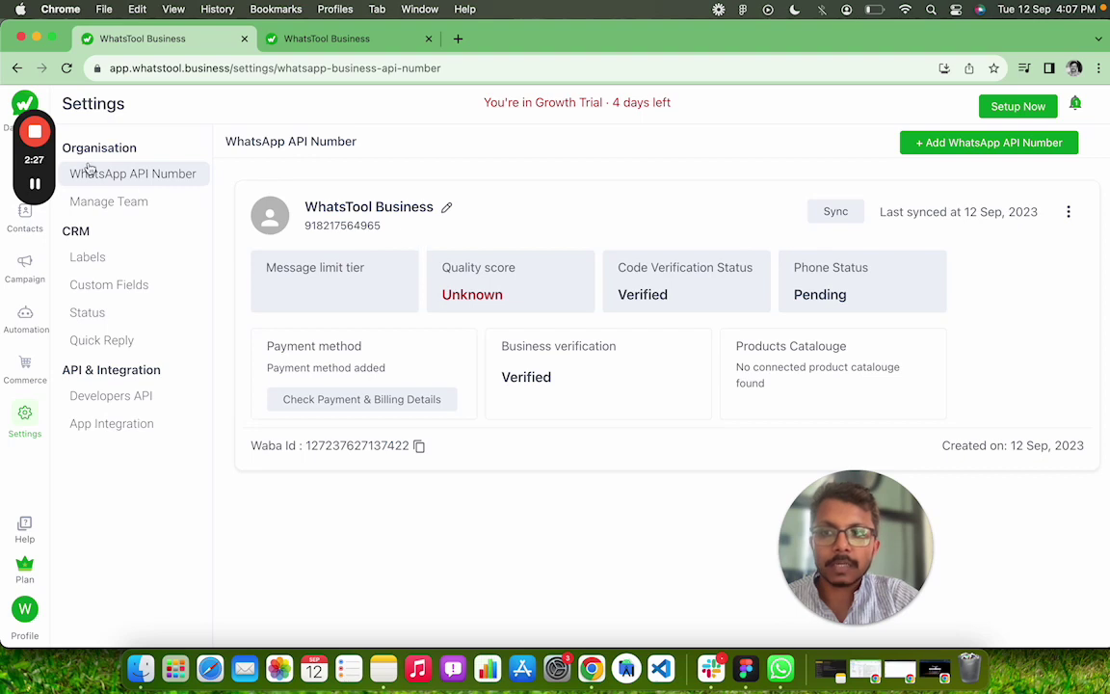
Step: Sync the API number until it shows Connected with a 250 message limit, then go to Chat
mouse_move(36, 164)
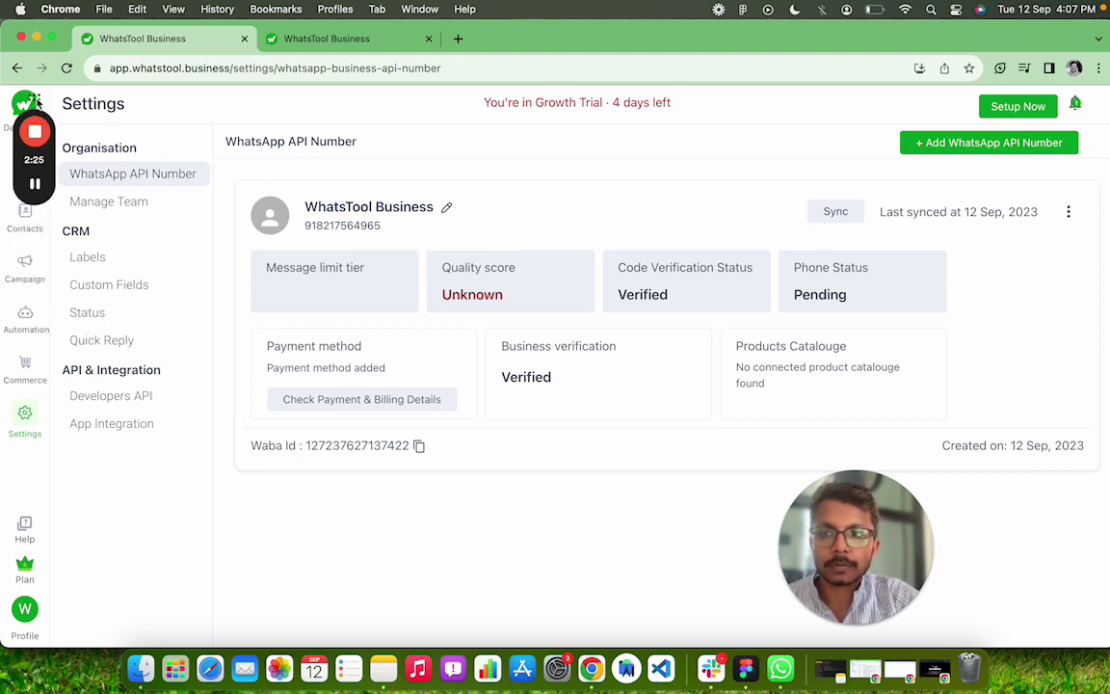
left_click_drag(37, 101, 212, 468)
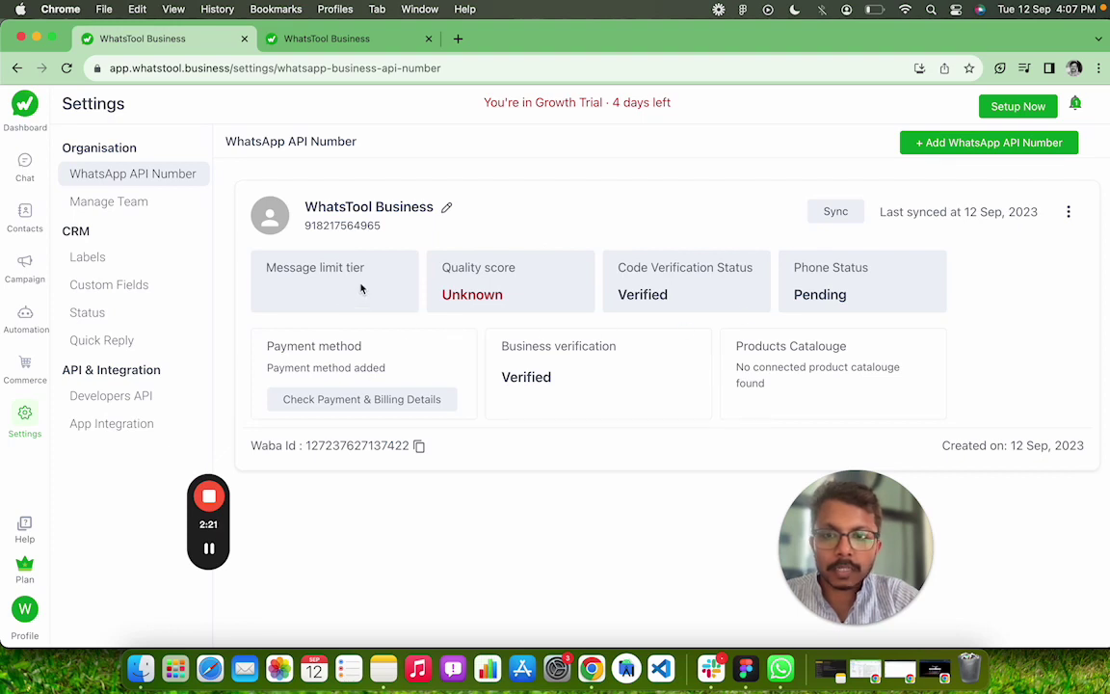
left_click(835, 214)
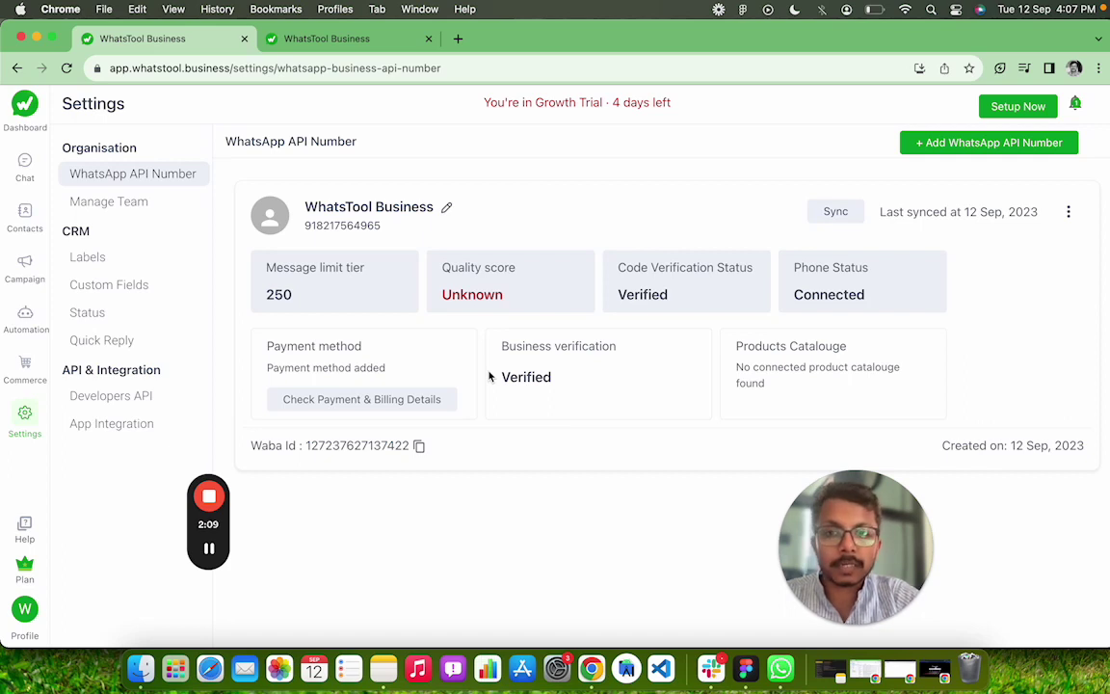
left_click(23, 160)
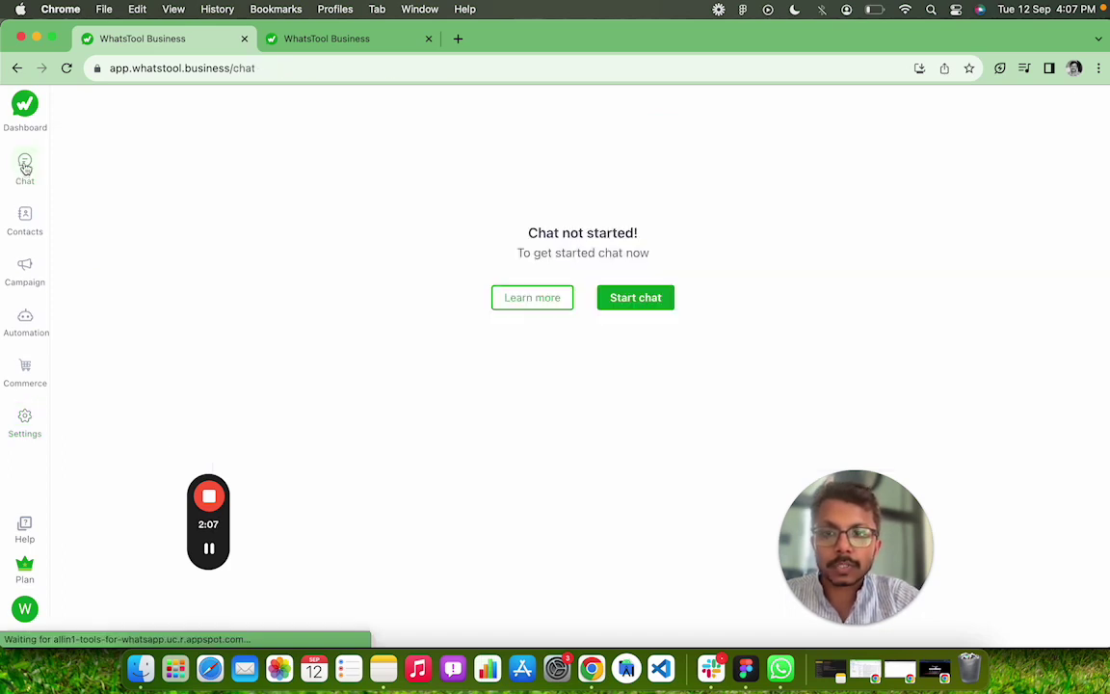
Step: Reload the Chat page and open the WhatsTool Business conversation
left_click(27, 104)
left_click(26, 171)
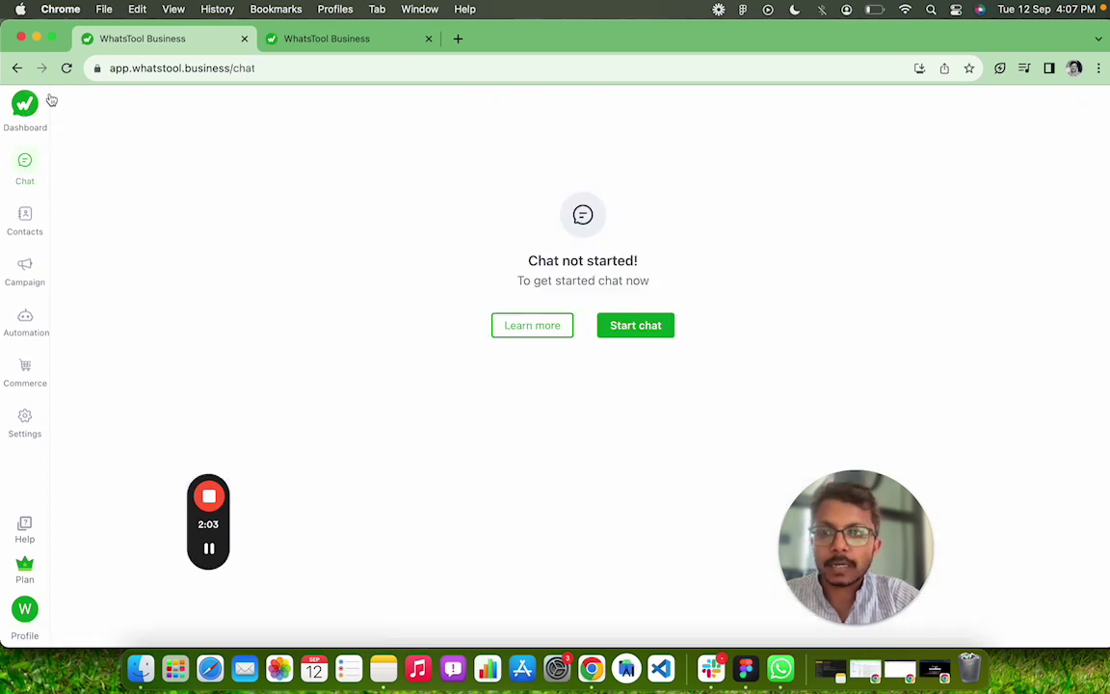
left_click(67, 67)
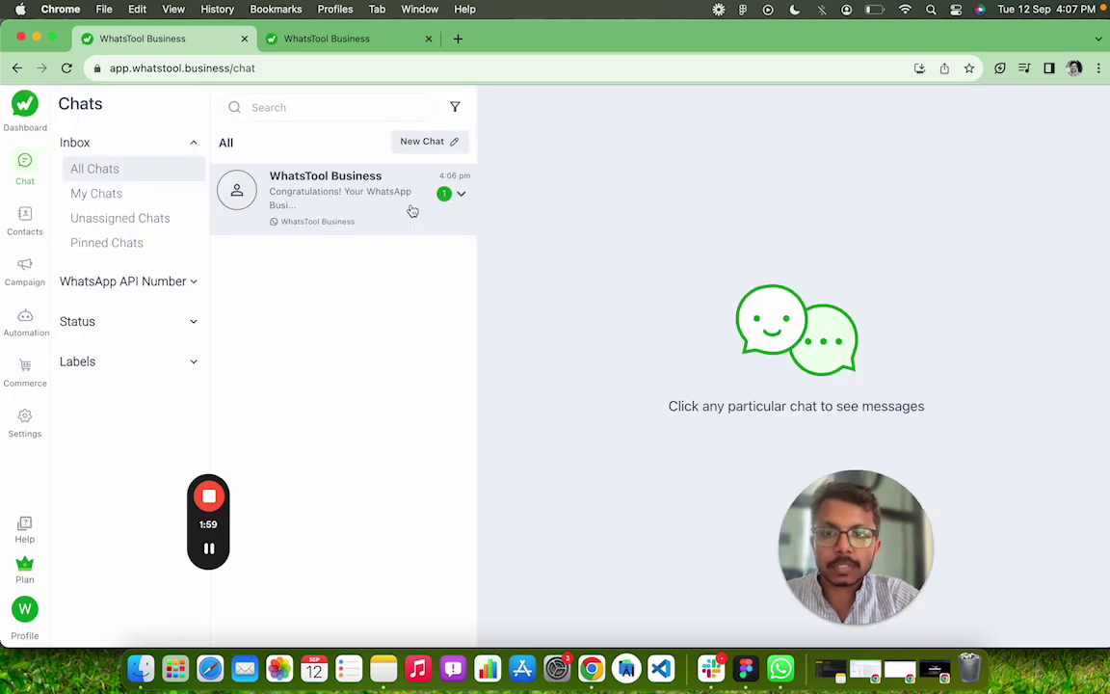
left_click(412, 210)
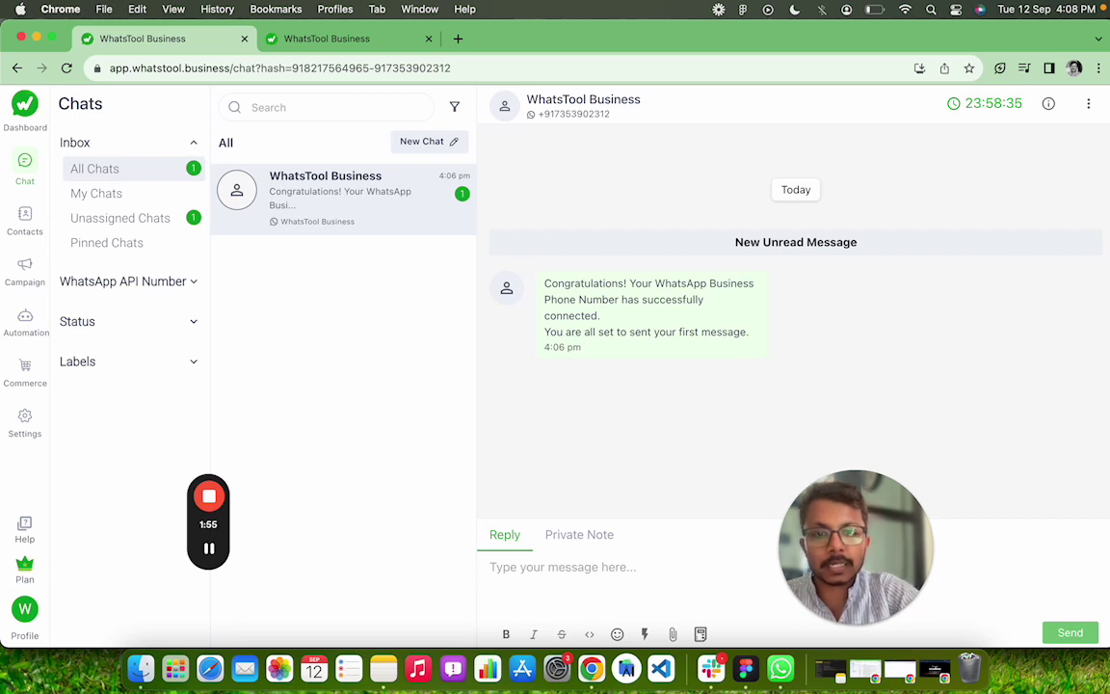
Step: Send the test messages 'Hi' and 'Hello'
type("Hi")
key("Return")
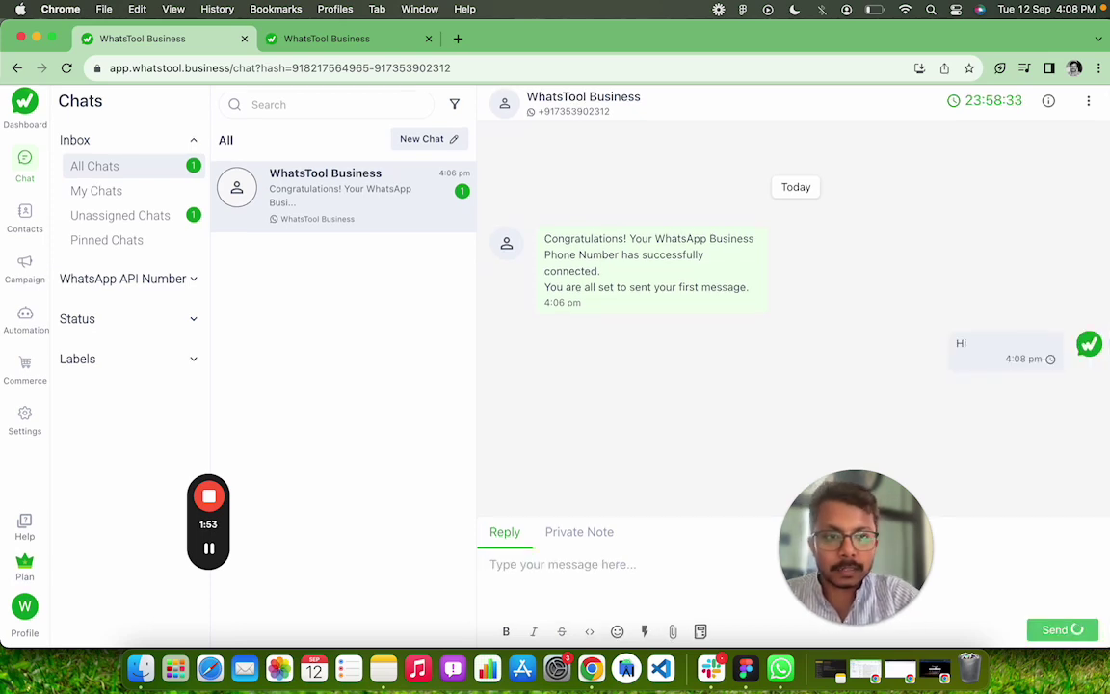
type("Hello")
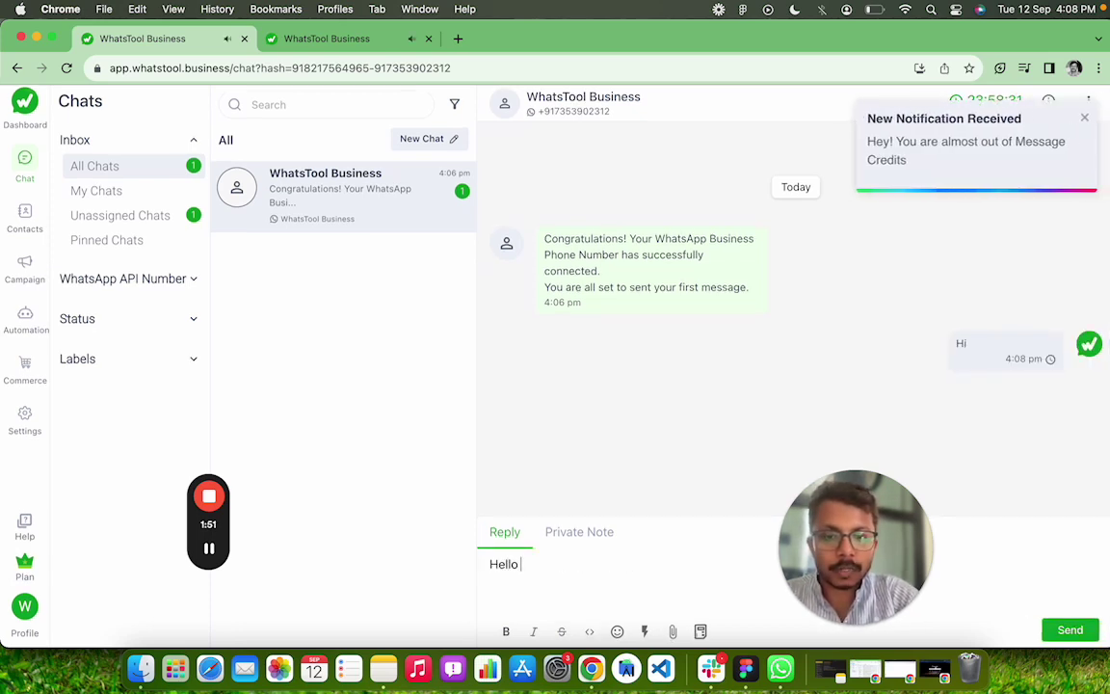
key("Return")
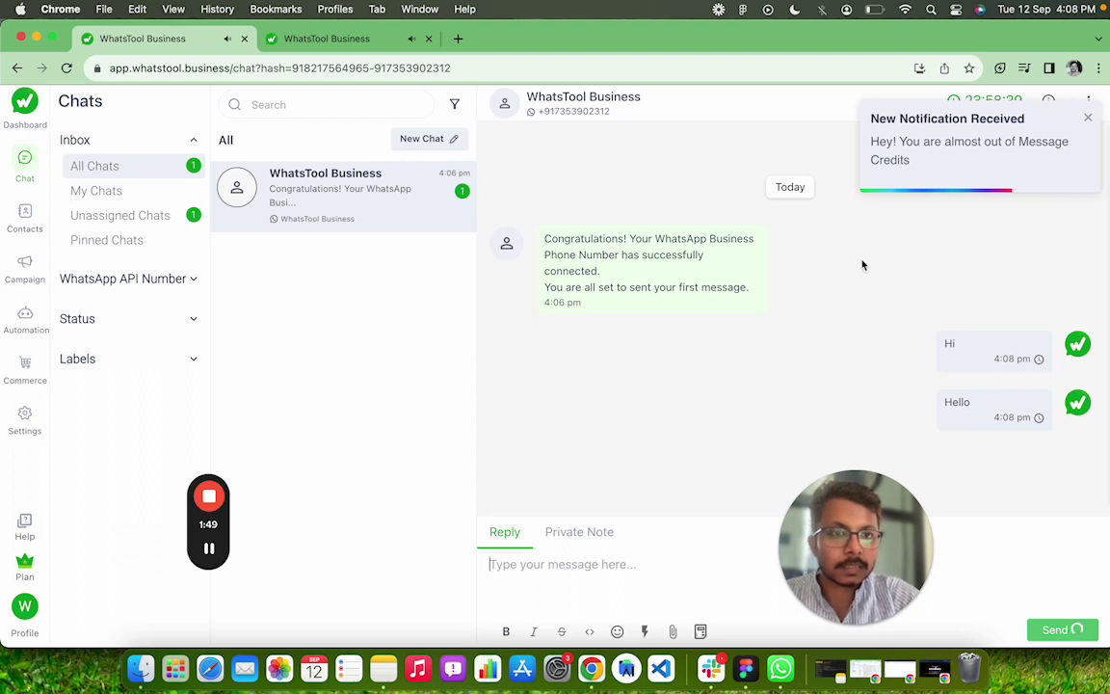